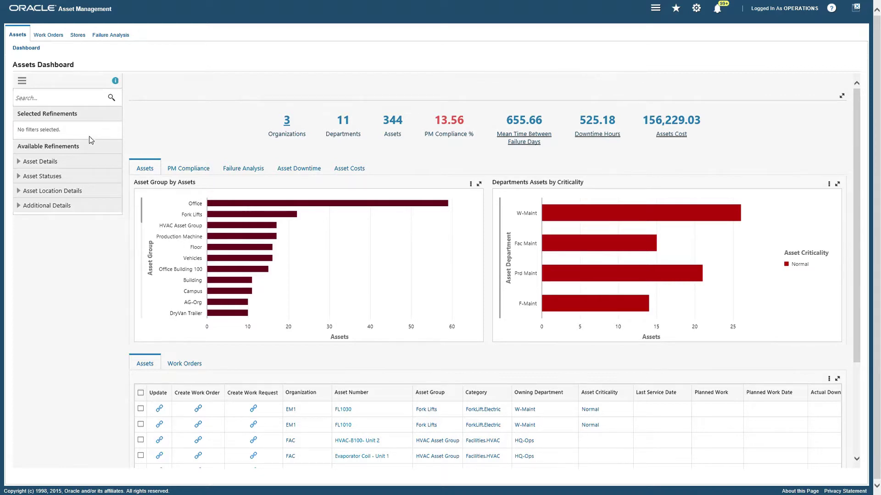
Filter the dashboard to organizations EM1 and FAC (340 assets), then clear all filters
left_click(56, 163)
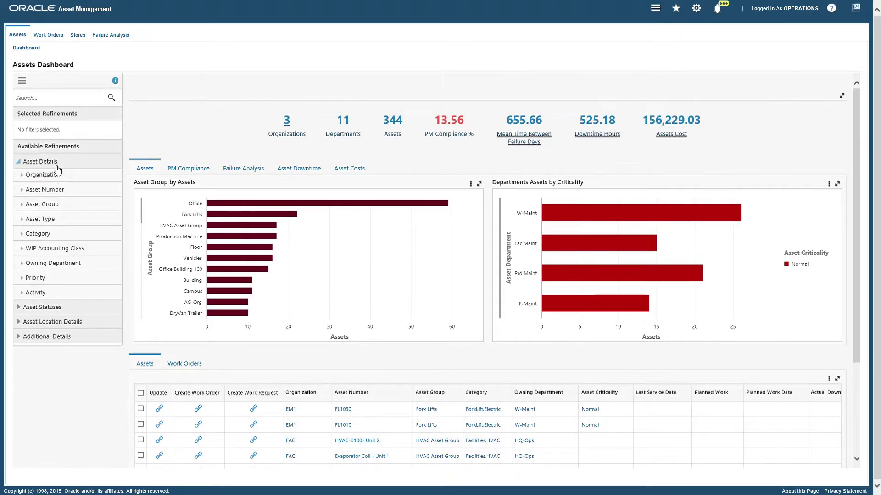
left_click(57, 176)
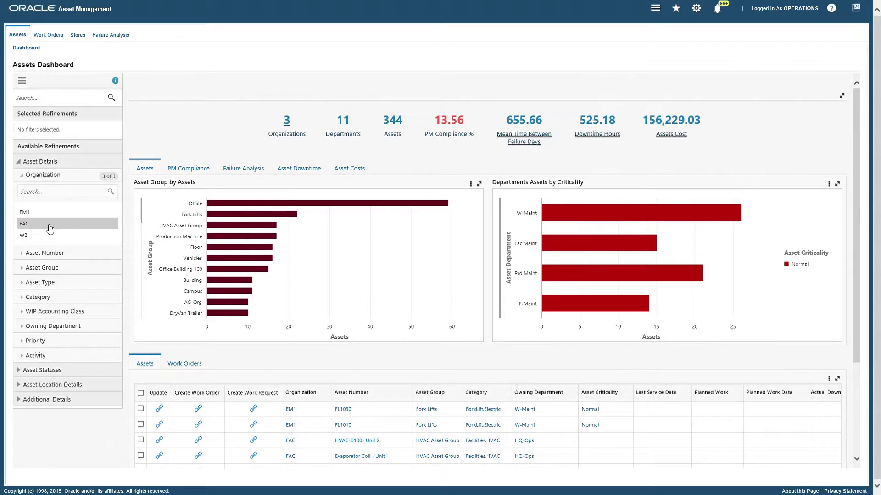
left_click(50, 216)
left_click(51, 214)
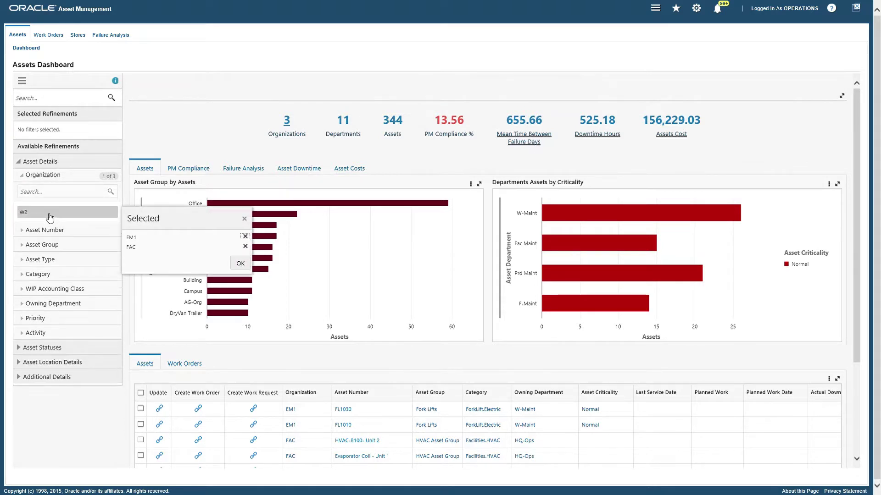
left_click(51, 214)
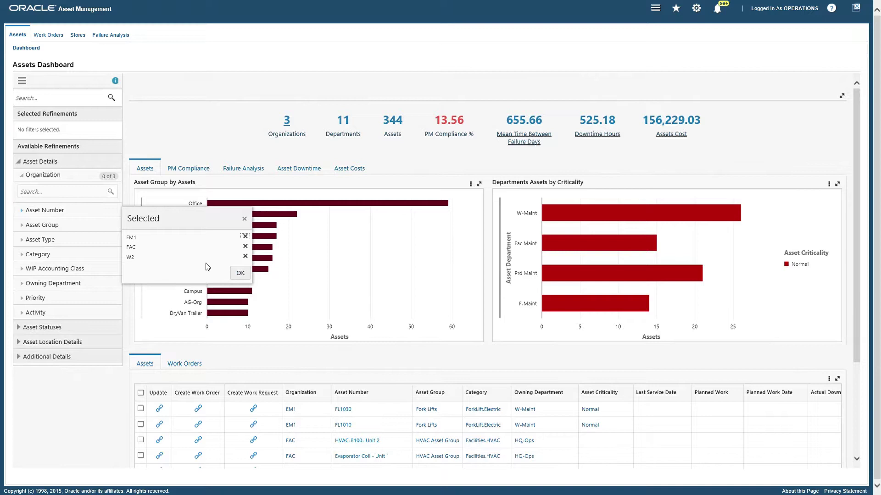
left_click(245, 257)
left_click(242, 266)
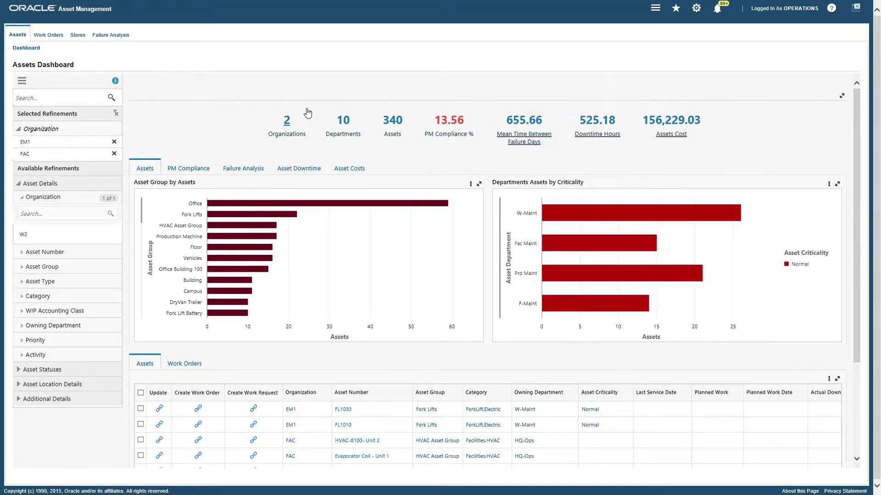
left_click(116, 113)
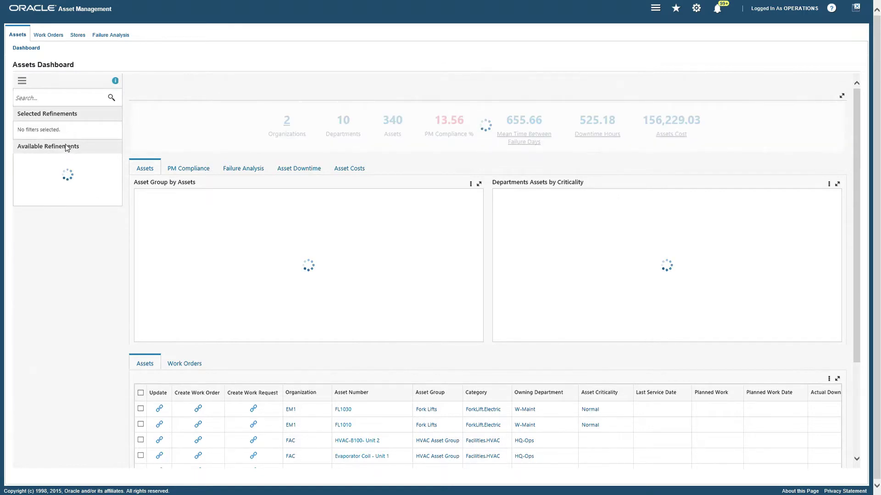
Return to all 344 assets and expand the Asset Statuses and Asset Location Details groups
key("super+g")
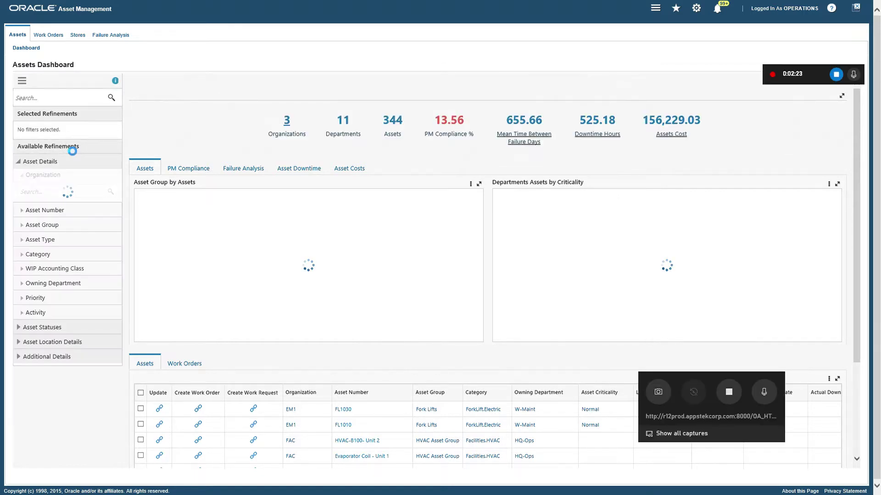
left_click(57, 231)
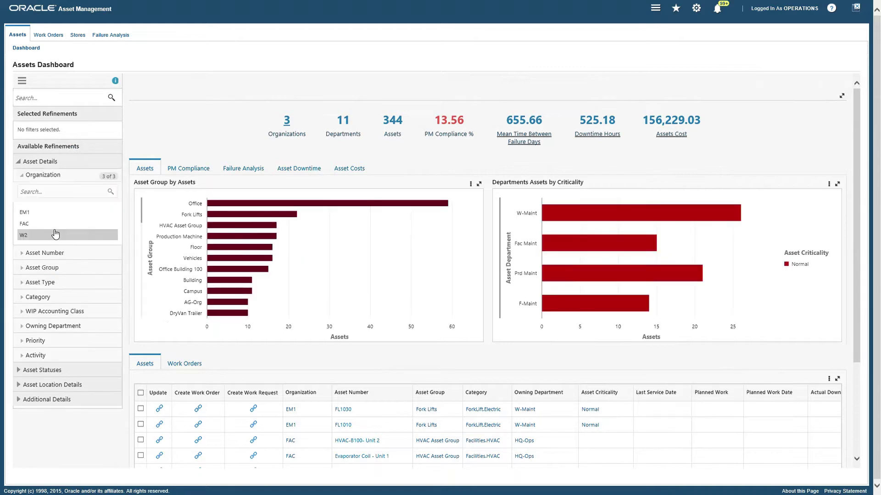
left_click(65, 369)
scroll(88, 322, "down", 3)
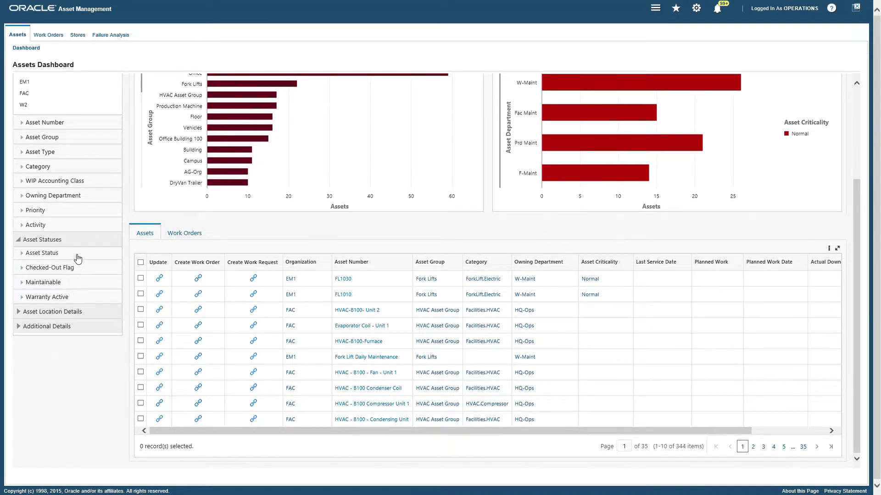
left_click(81, 313)
scroll(398, 248, "up", 5)
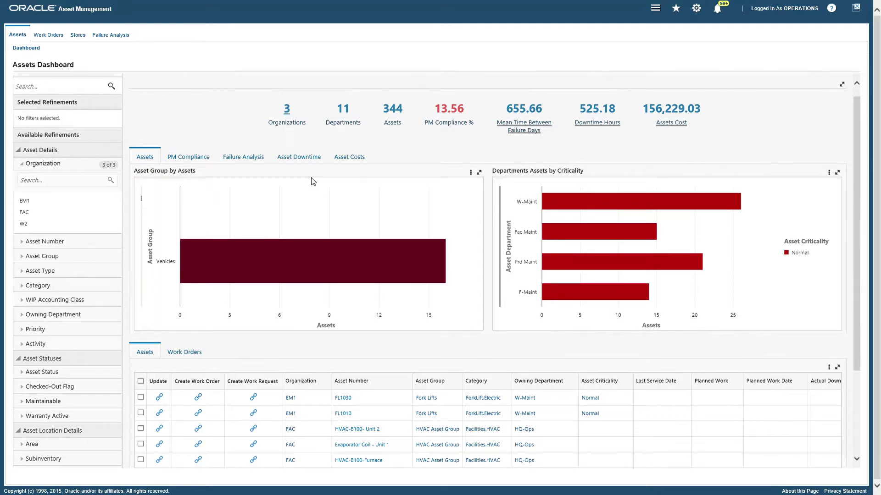
Switch the charts to PM Compliance by Asset Group and Schedule Delay by Activity
left_click(193, 159)
scroll(188, 276, "down", 3)
scroll(266, 197, "down", 3)
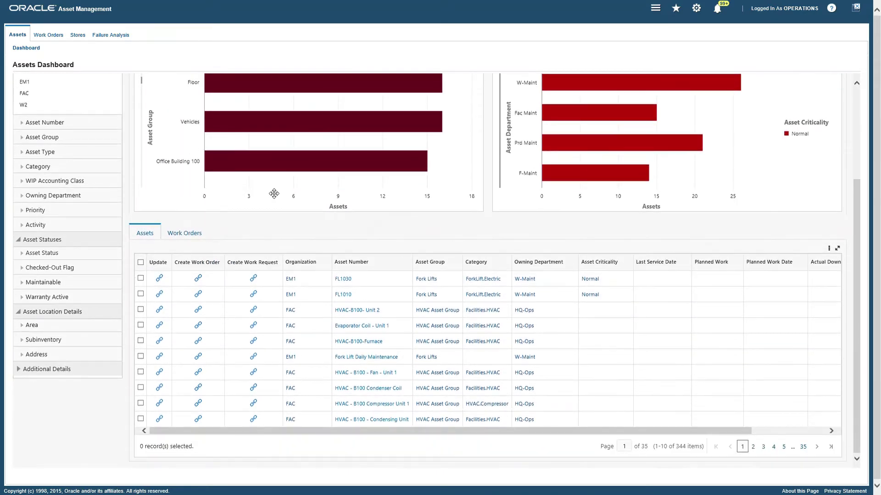
scroll(515, 174, "up", 6)
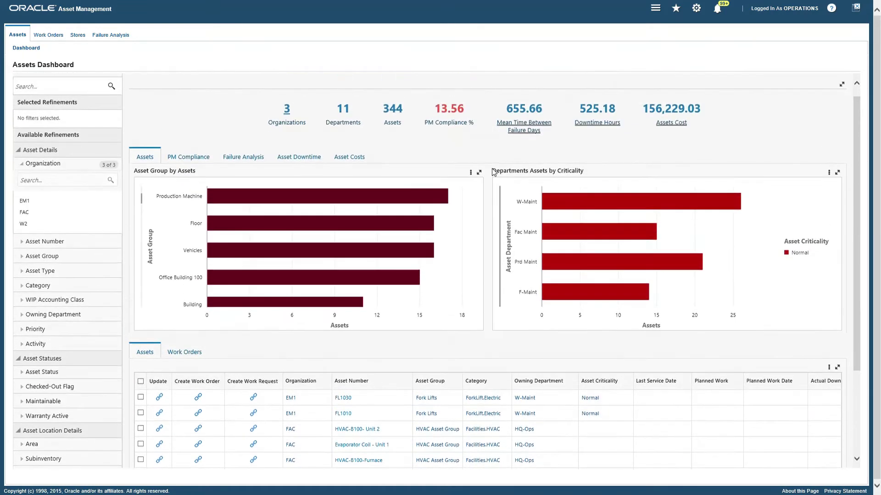
mouse_move(149, 205)
left_mouse_down()
mouse_move(149, 241)
mouse_move(153, 193)
left_mouse_up()
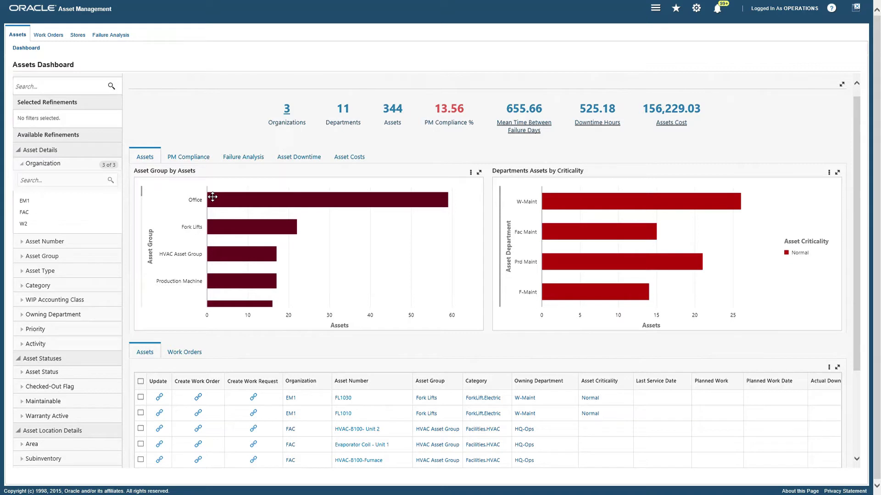
left_click(200, 159)
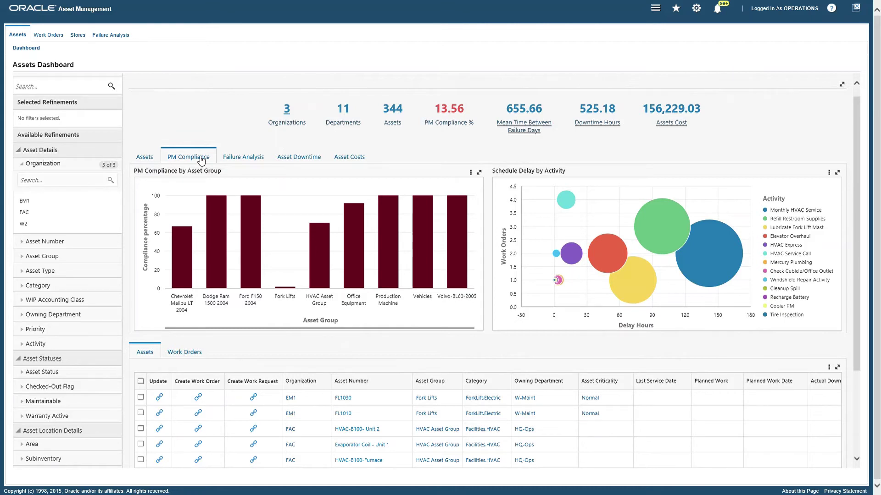
Browse the Failure Analysis, Asset Downtime and Asset Costs charts, ending on Failure Analysis
left_click(251, 159)
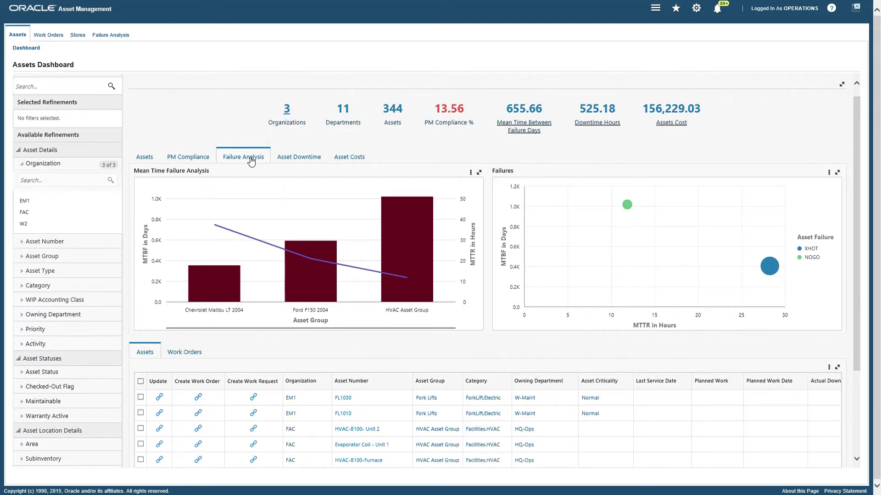
left_click(293, 162)
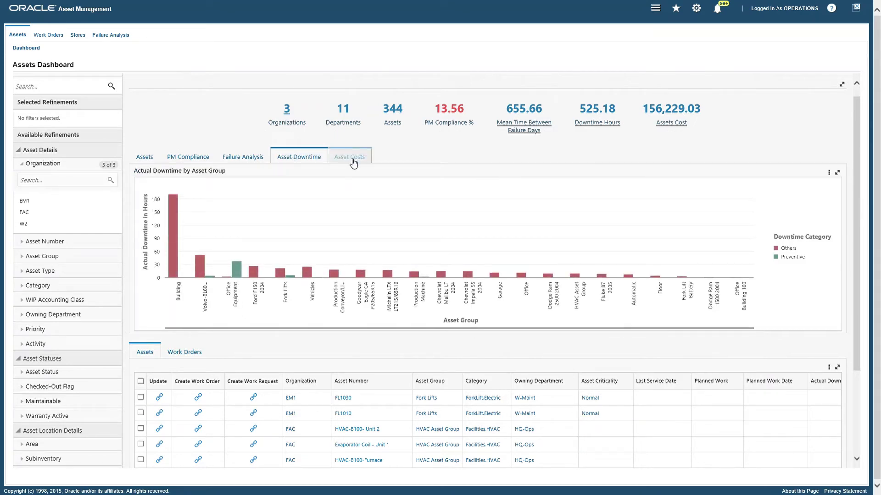
left_click(353, 161)
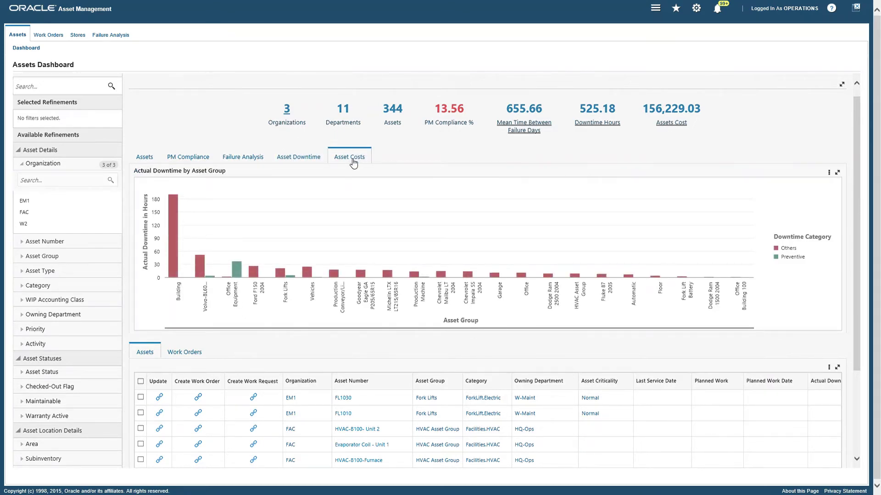
left_click(247, 161)
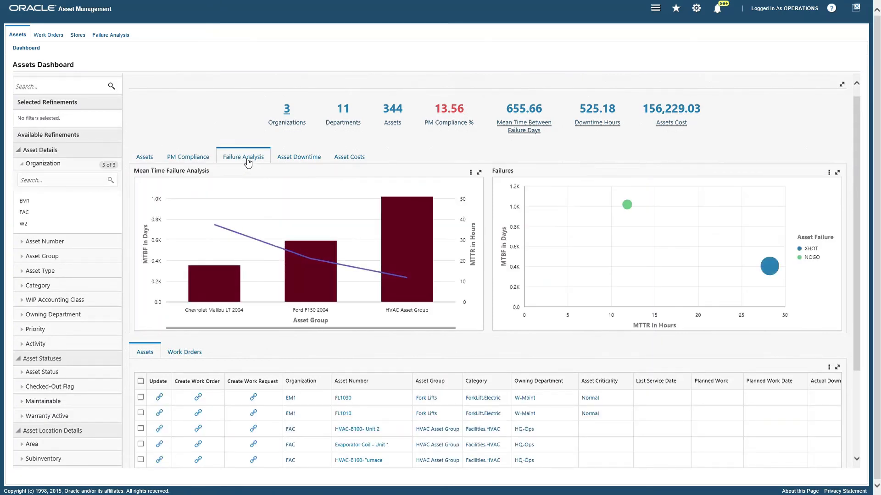
mouse_move(222, 274)
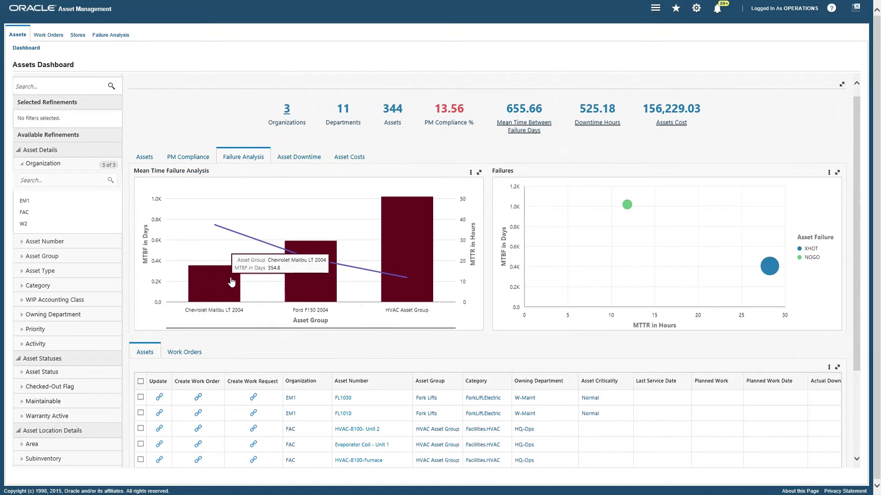
mouse_move(315, 282)
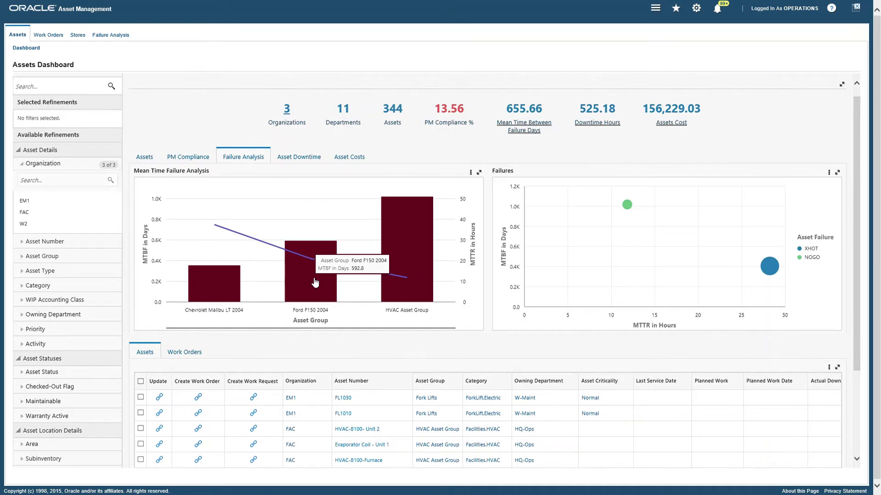
Narrow the dashboard to the Ford F150 2004 asset group
left_click(315, 282)
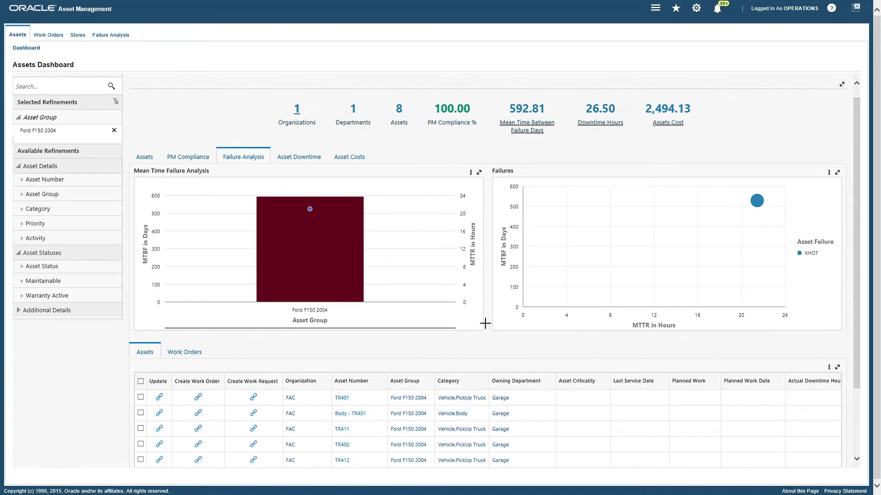
scroll(464, 347, "down", 2)
scroll(459, 344, "up", 2)
scroll(412, 275, "down", 2)
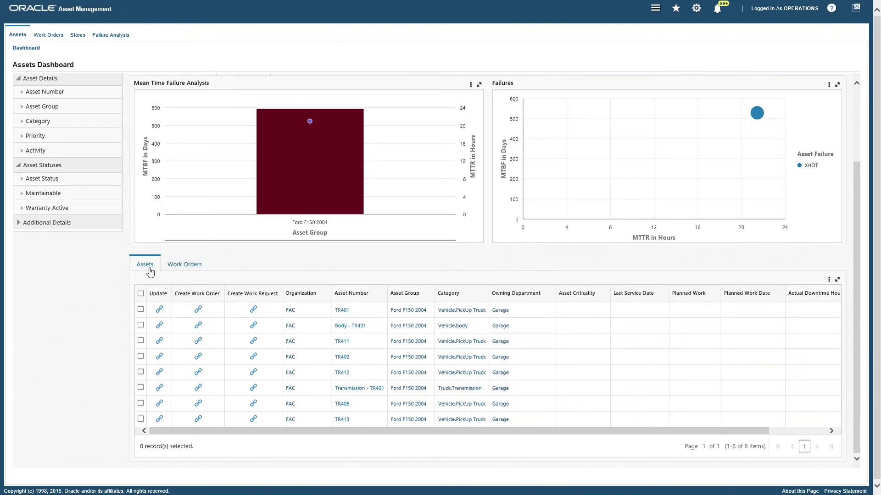
Review the filtered assets' work orders, then open the Open Work Orders Dashboard
left_click(198, 269)
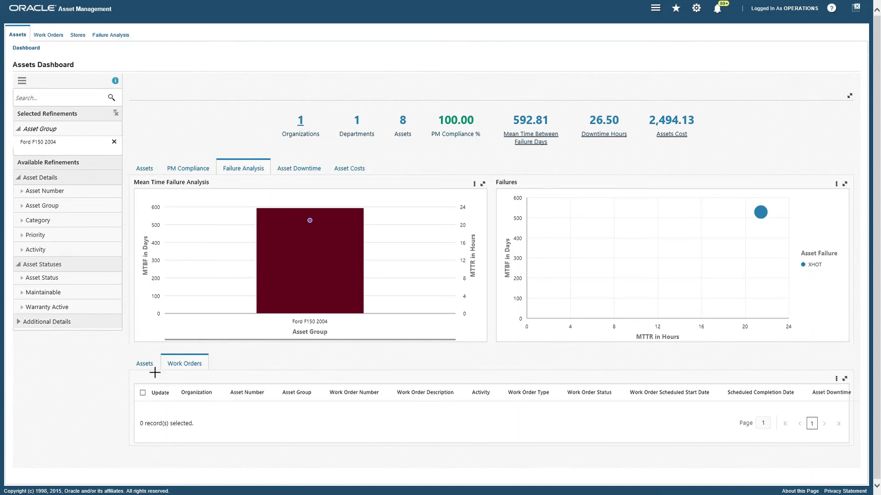
key("super+g")
key("super+g")
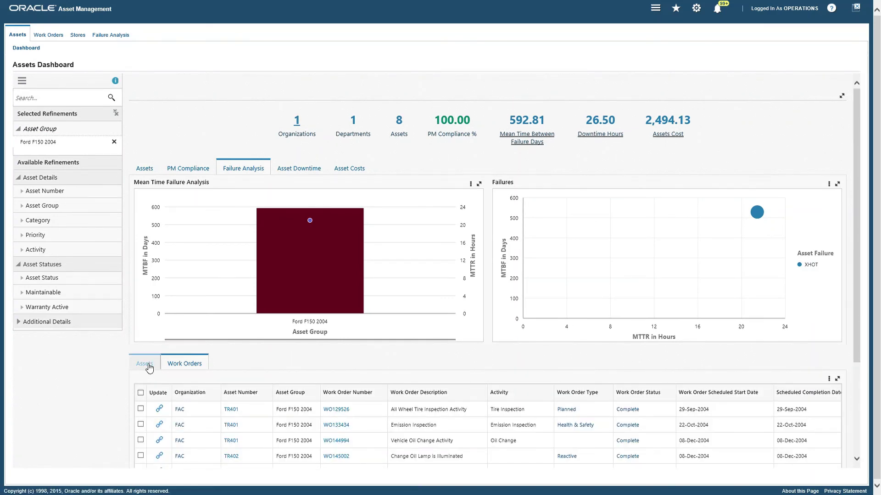
left_click(148, 365)
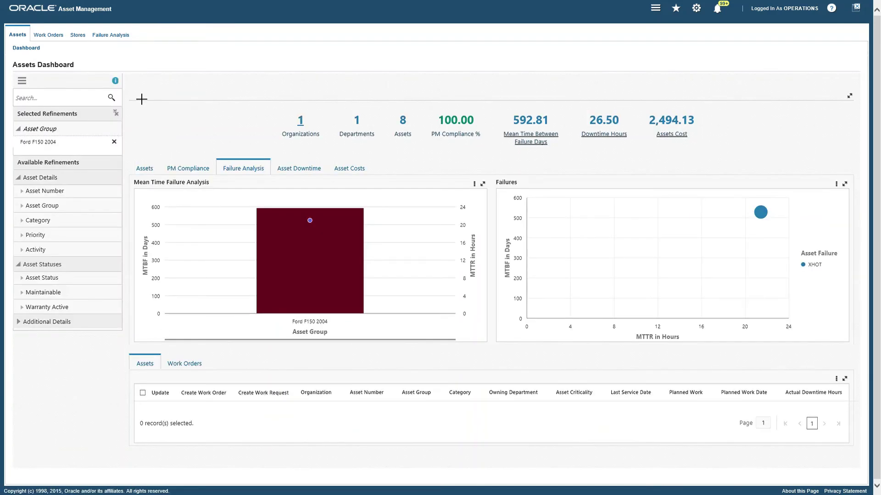
left_click(49, 37)
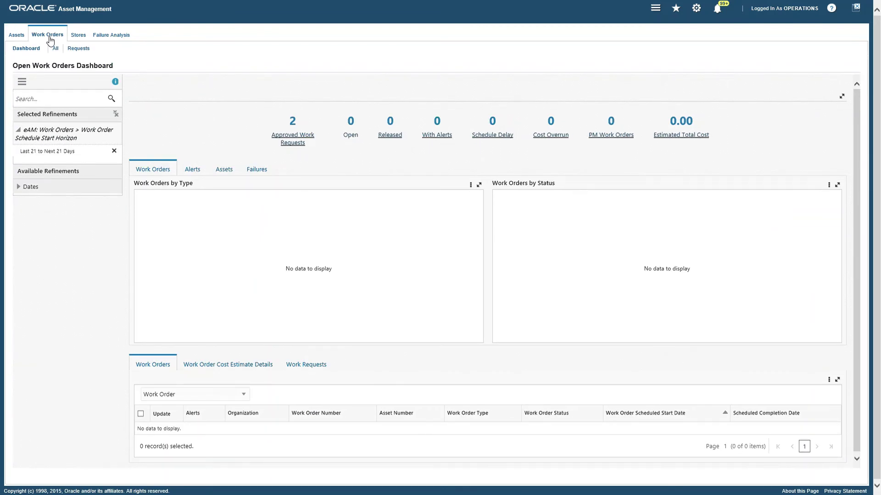
Remove the 'Last 21 to Next 21 Days' filter, showing 9 open work orders costing 36,083.27
left_click(114, 151)
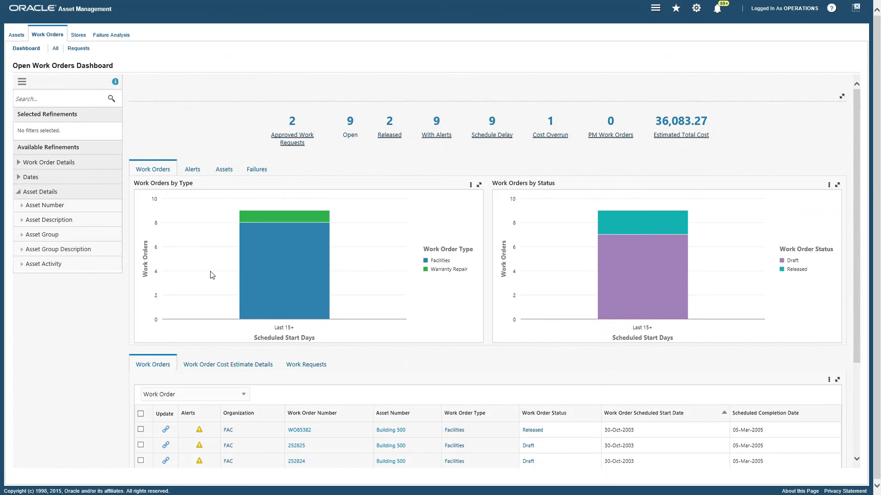
mouse_move(327, 216)
scroll(464, 293, "down", 3)
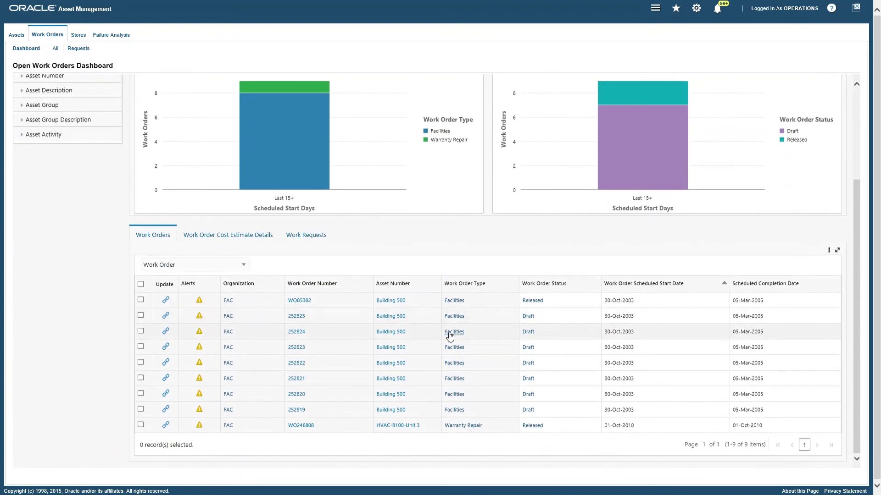
scroll(324, 350, "up", 1)
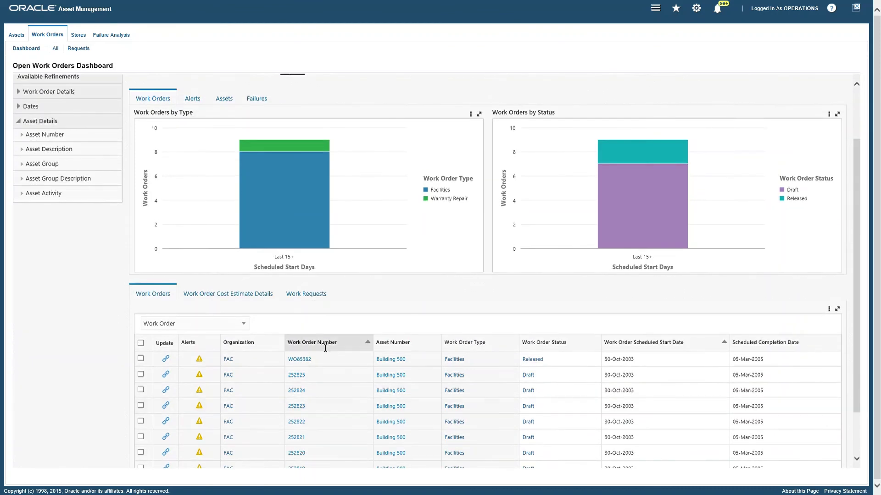